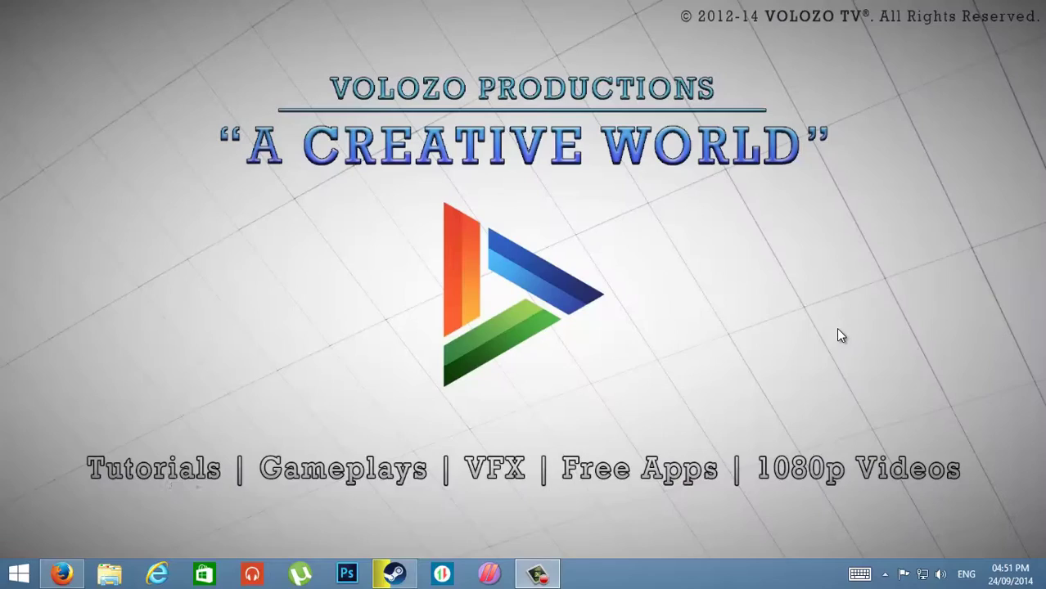
# Step: Review the CCleaner download page in the browser, then close the browser
pyautogui.click(61, 574)
pyautogui.scroll(3, 964, 374)
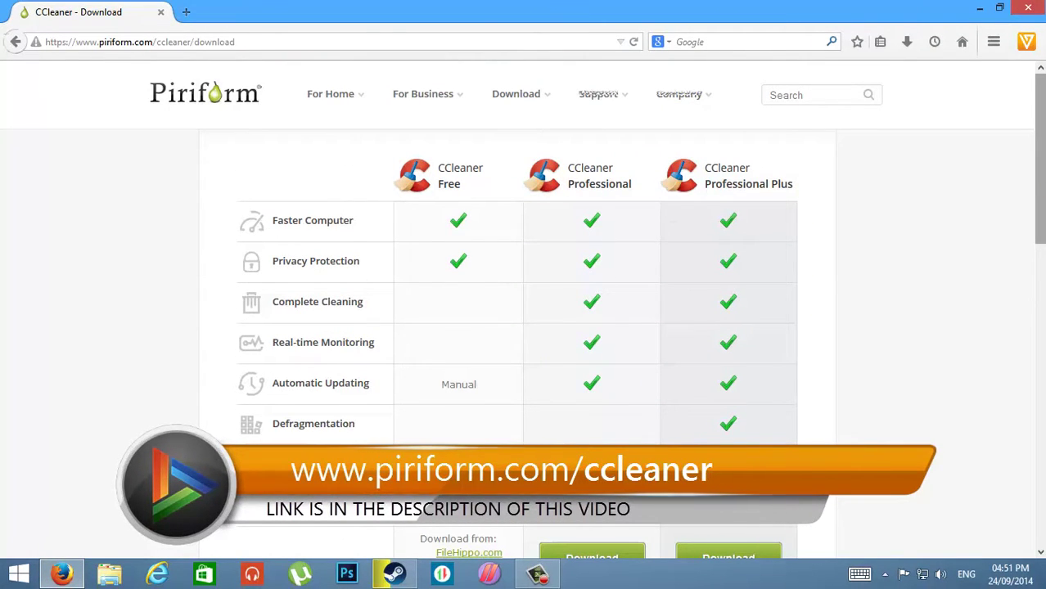
pyautogui.scroll(-1, 524, 310)
pyautogui.scroll(-2, 1033, 199)
pyautogui.scroll(3, 1032, 200)
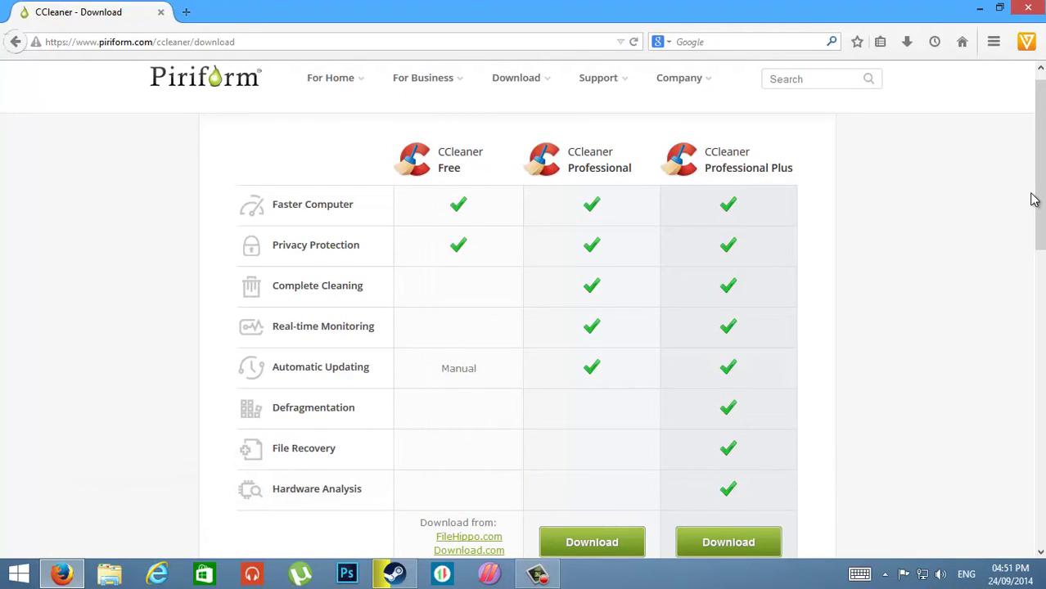
pyautogui.scroll(-5, 1037, 190)
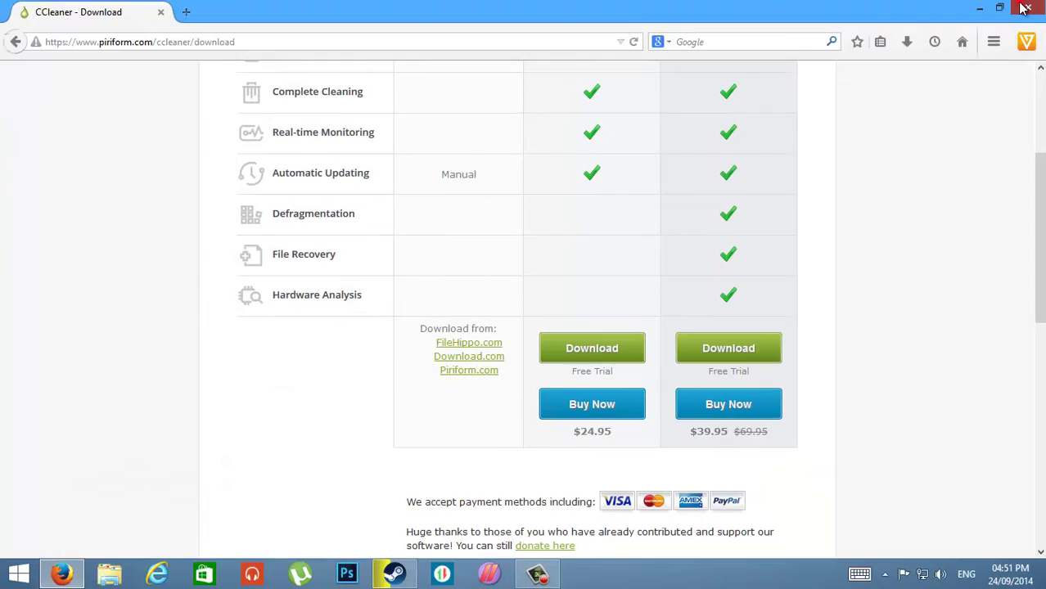
pyautogui.click(1023, 8)
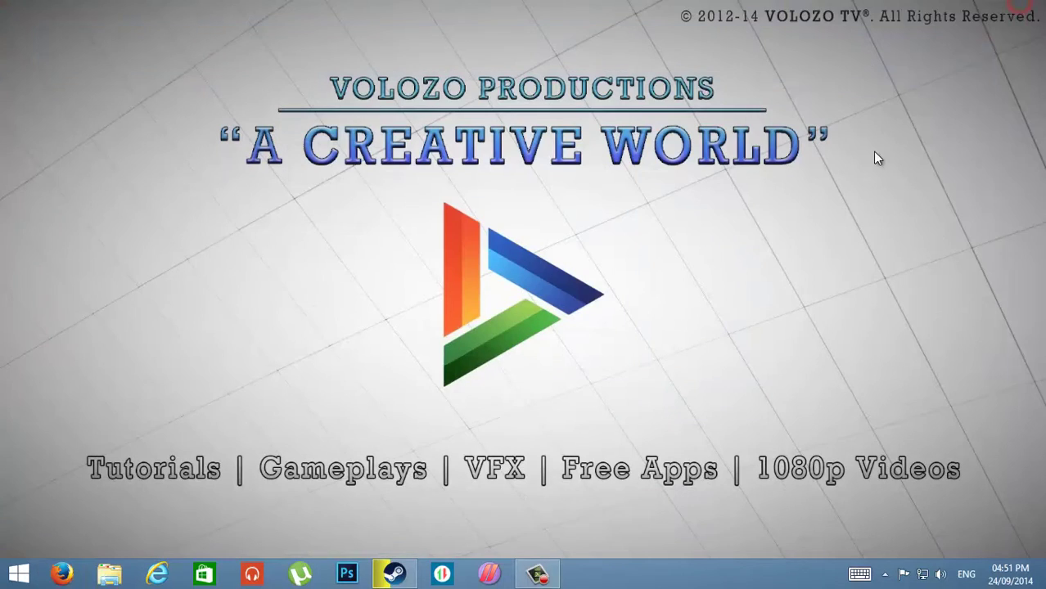
# Step: Search the Start screen's apps for 'cc' to find CCleaner
pyautogui.click(18, 574)
pyautogui.click(100, 550)
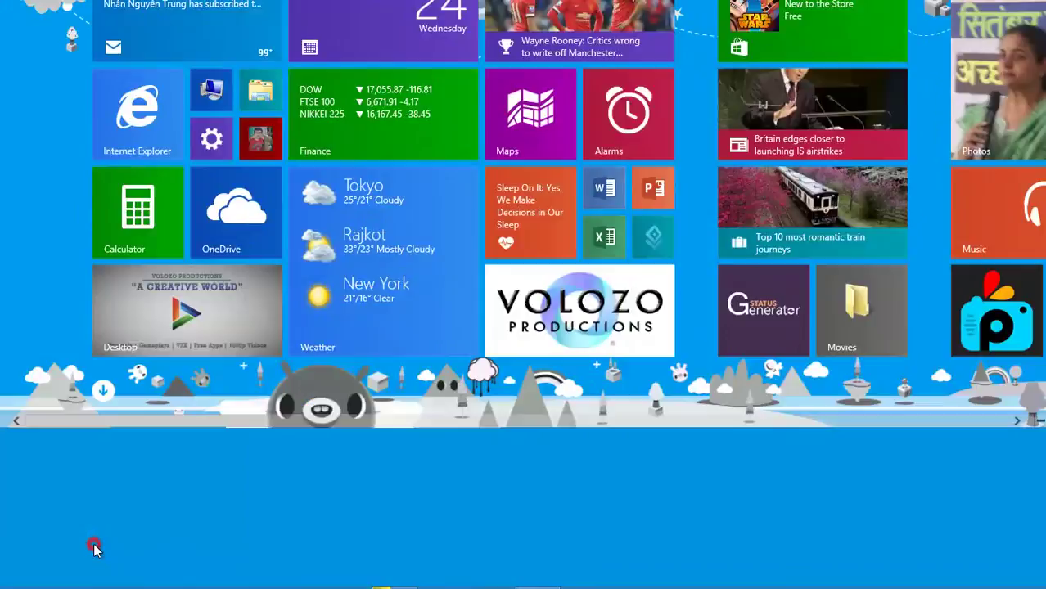
pyautogui.click(851, 65)
pyautogui.write('c')
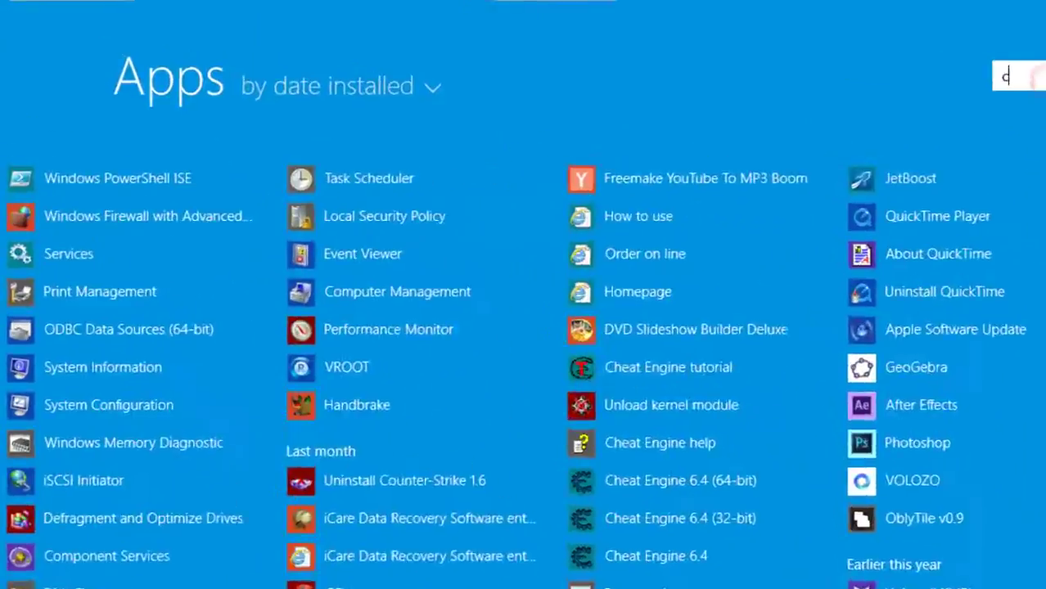
pyautogui.write('c')
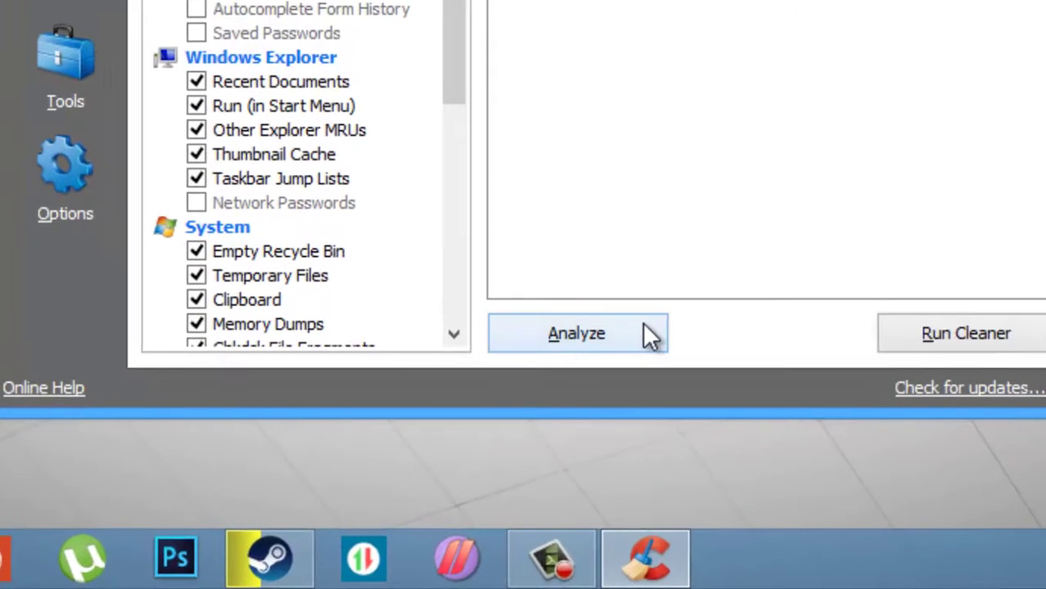
# Step: Analyze and clean Windows junk files, removing 2,390 MB
pyautogui.click(643, 324)
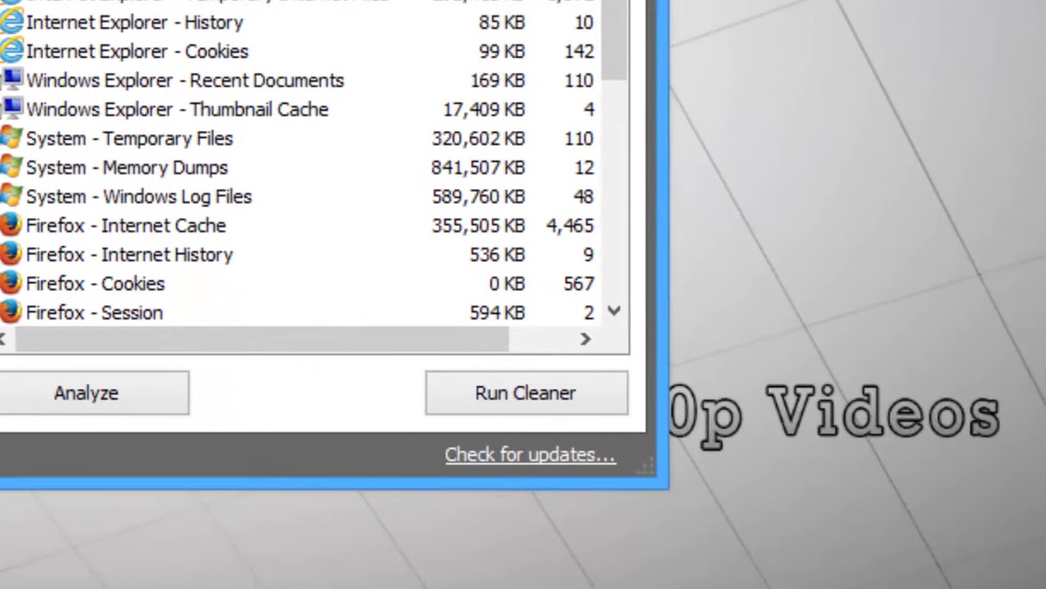
pyautogui.click(534, 401)
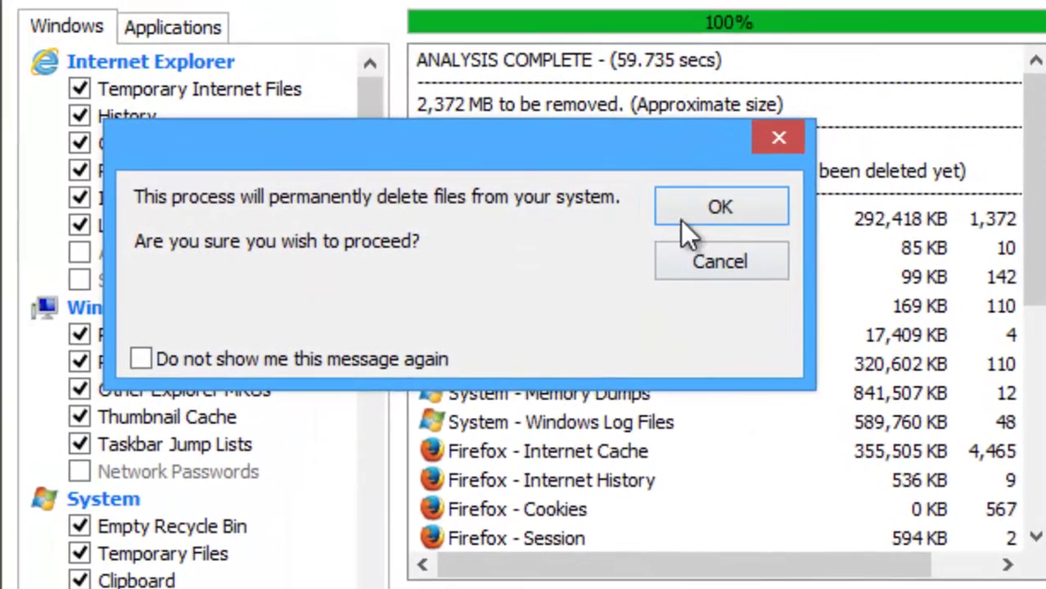
pyautogui.click(684, 207)
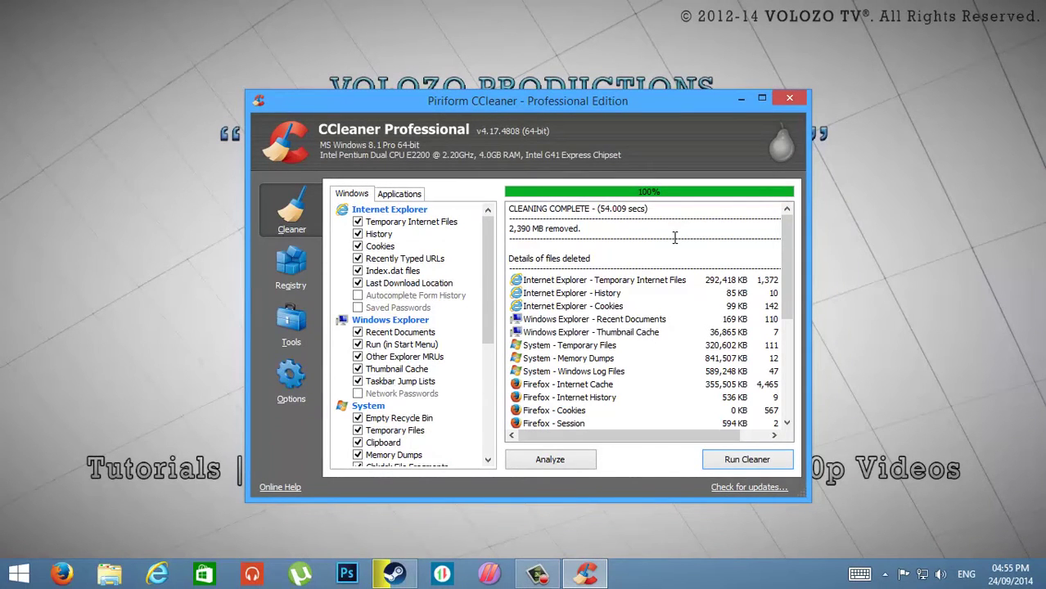
# Step: Analyze and clean the Applications items, removing 5 MB of Internet Explorer temp files
pyautogui.click(403, 196)
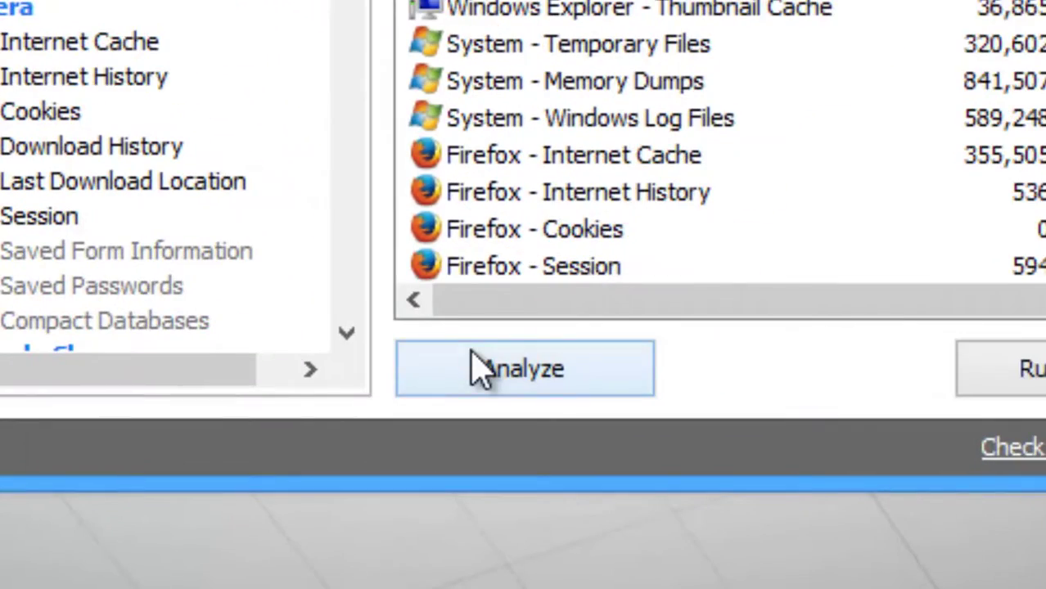
pyautogui.click(479, 370)
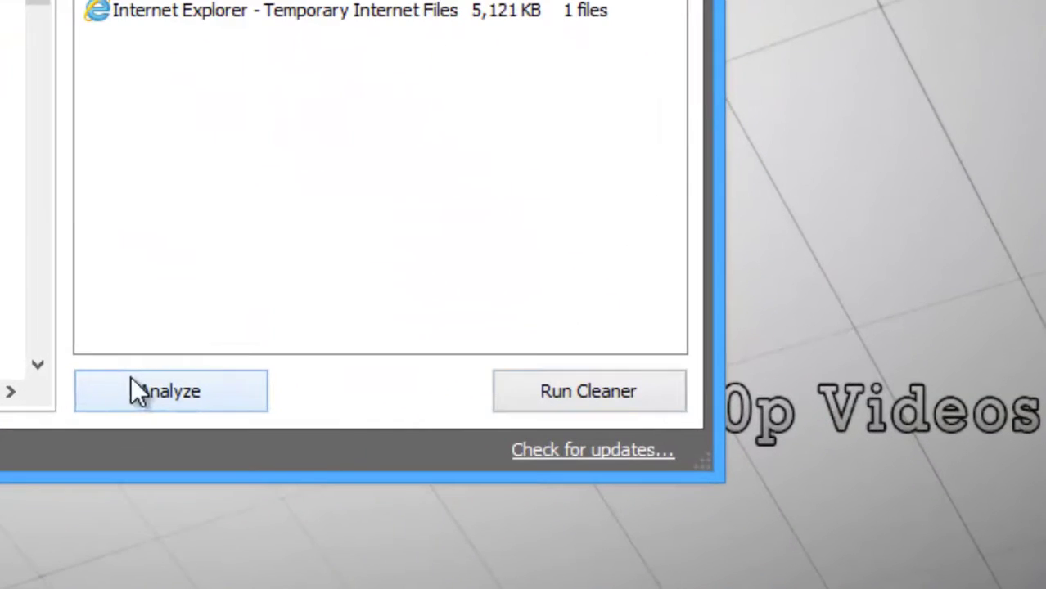
pyautogui.click(639, 391)
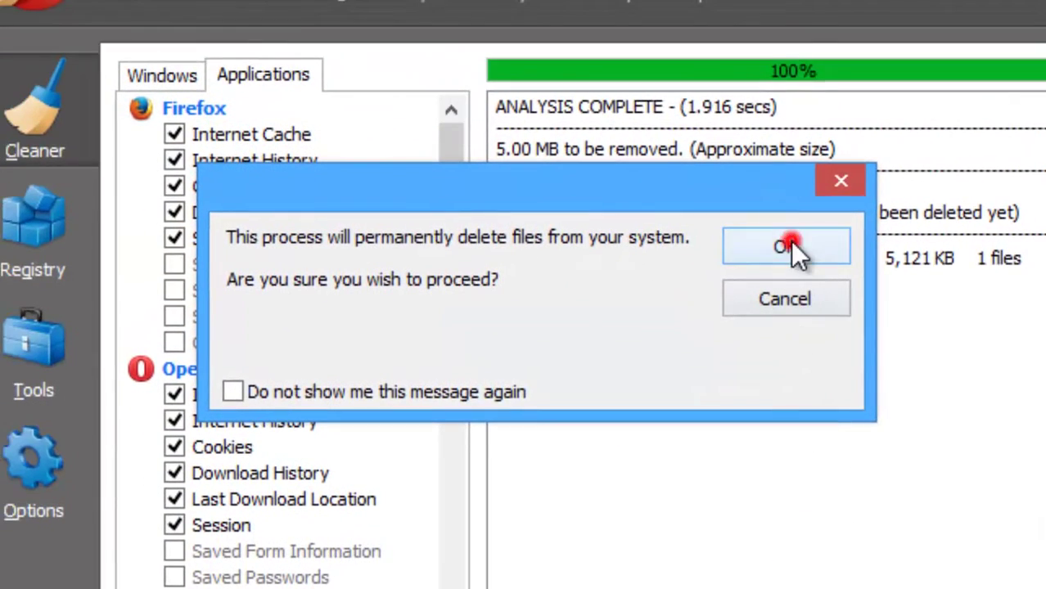
pyautogui.click(787, 246)
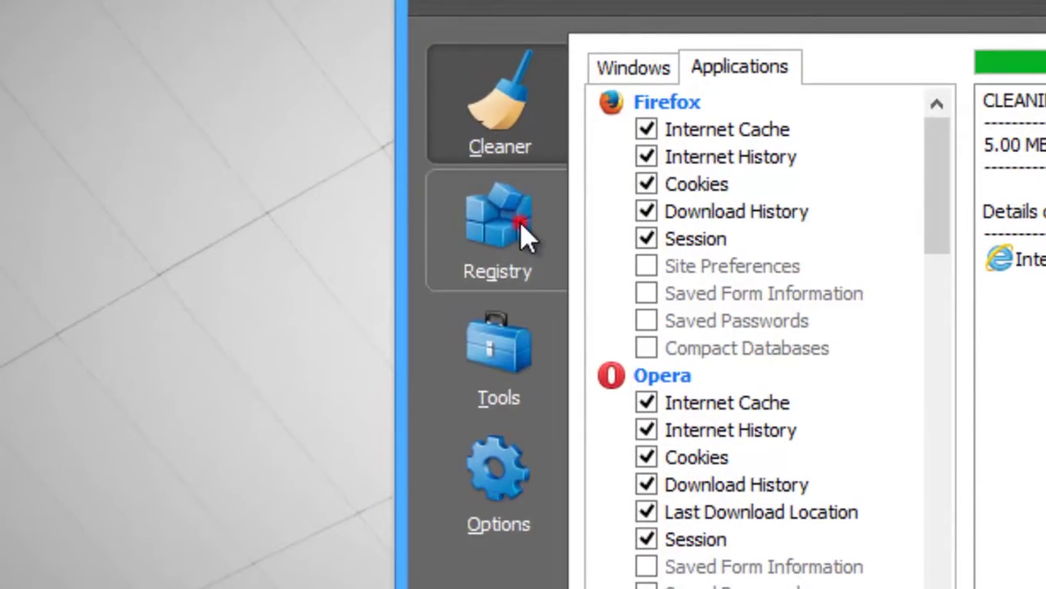
# Step: Scan the registry and fix all 37 selected issues without saving a backup
pyautogui.click(518, 222)
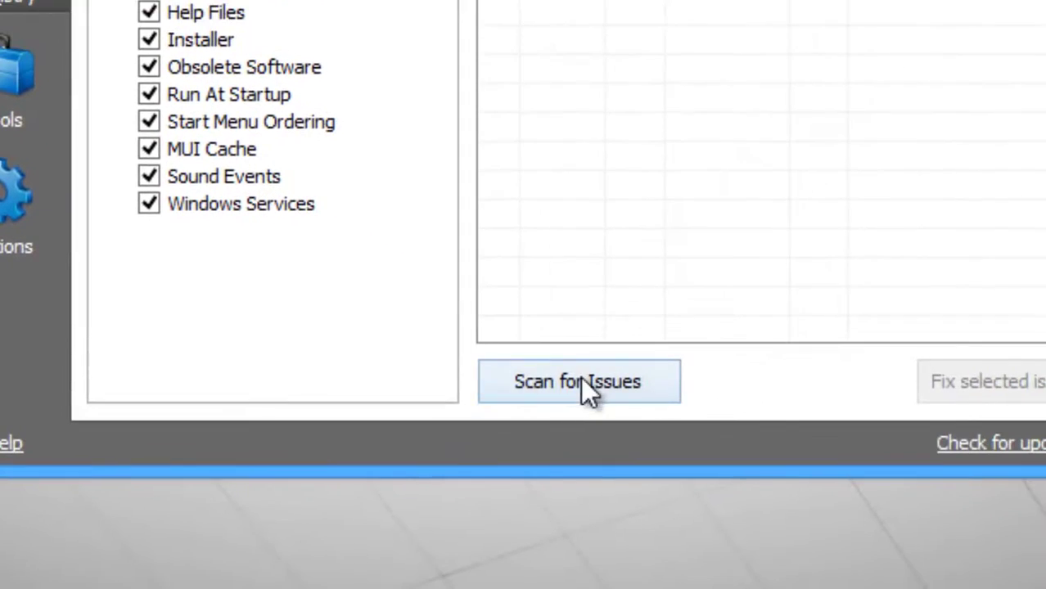
pyautogui.click(626, 385)
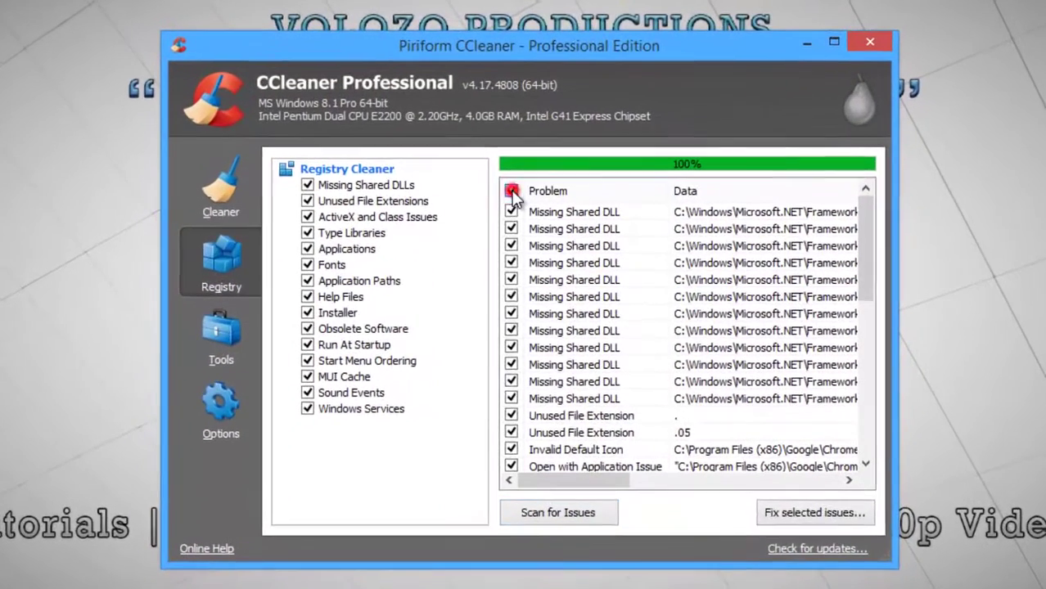
pyautogui.click(514, 212)
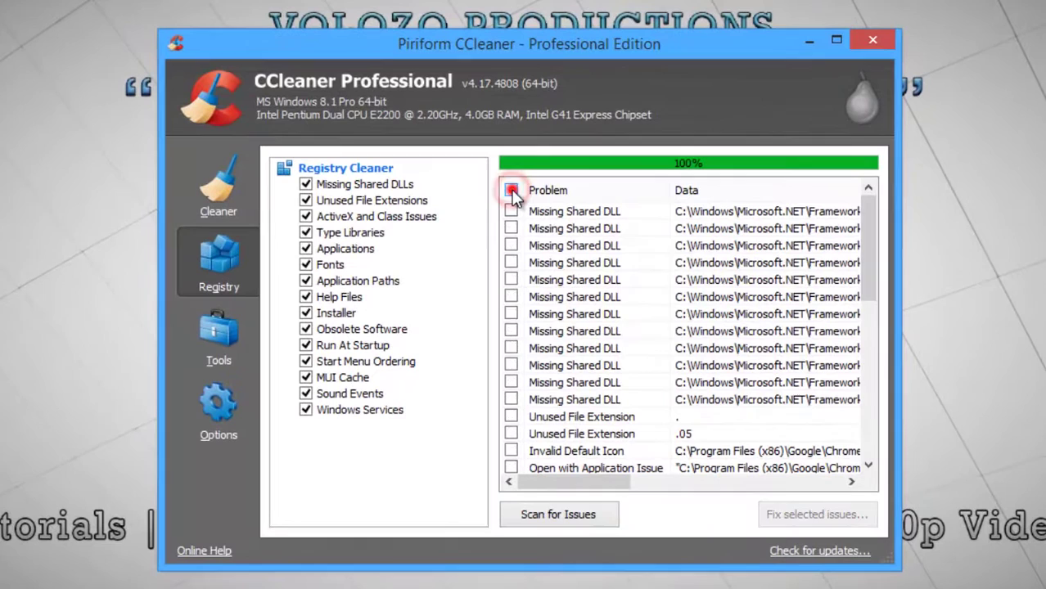
pyautogui.click(514, 212)
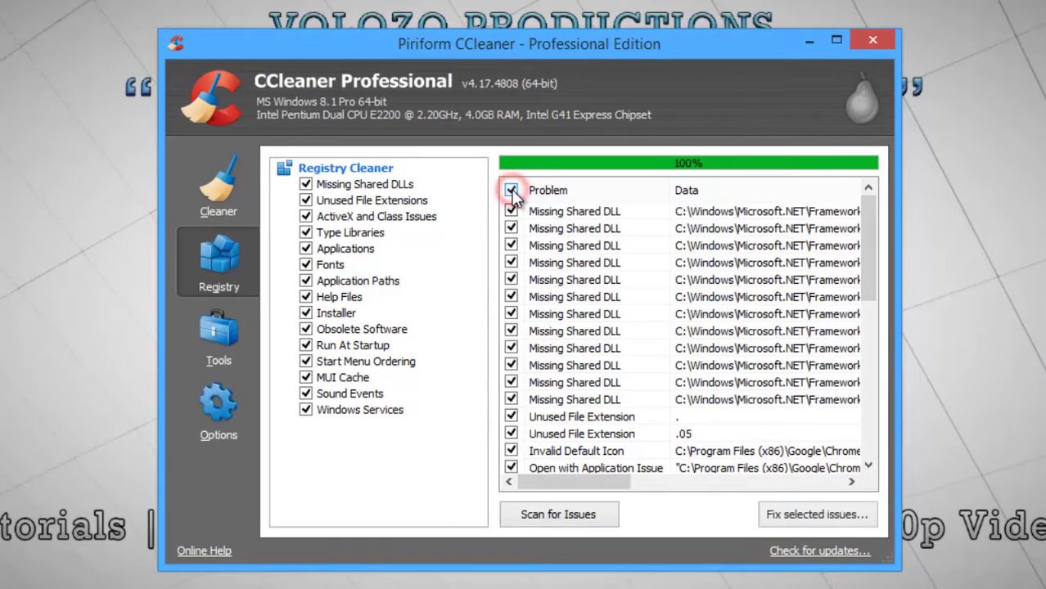
pyautogui.click(858, 517)
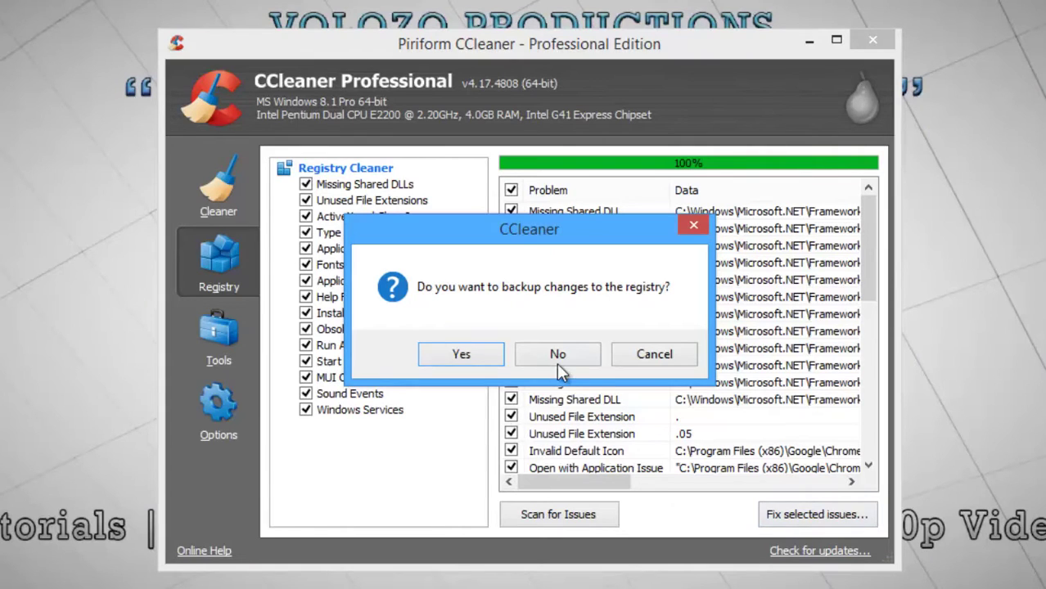
pyautogui.click(558, 368)
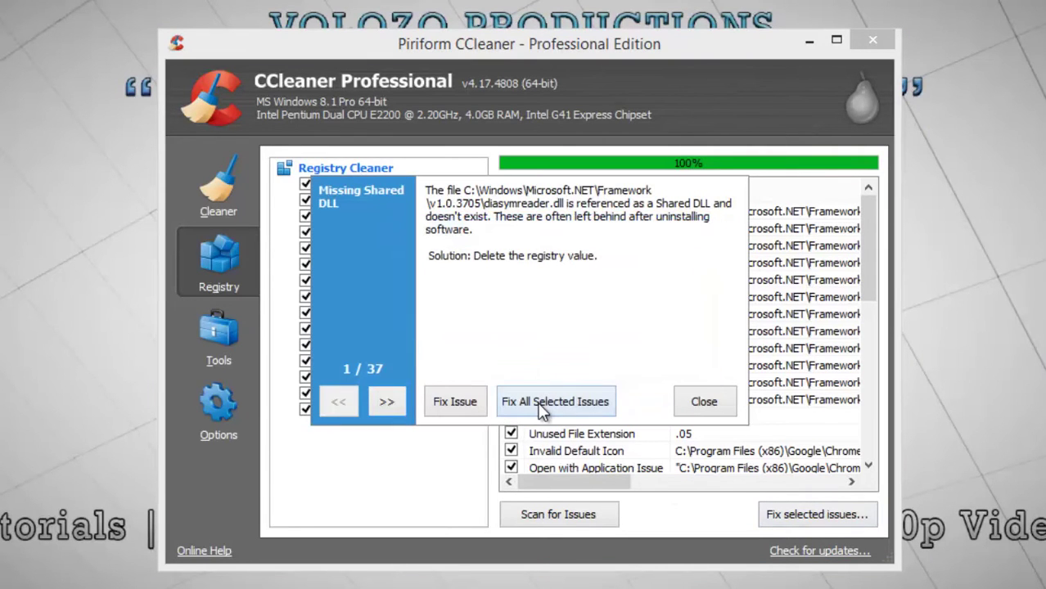
pyautogui.click(539, 405)
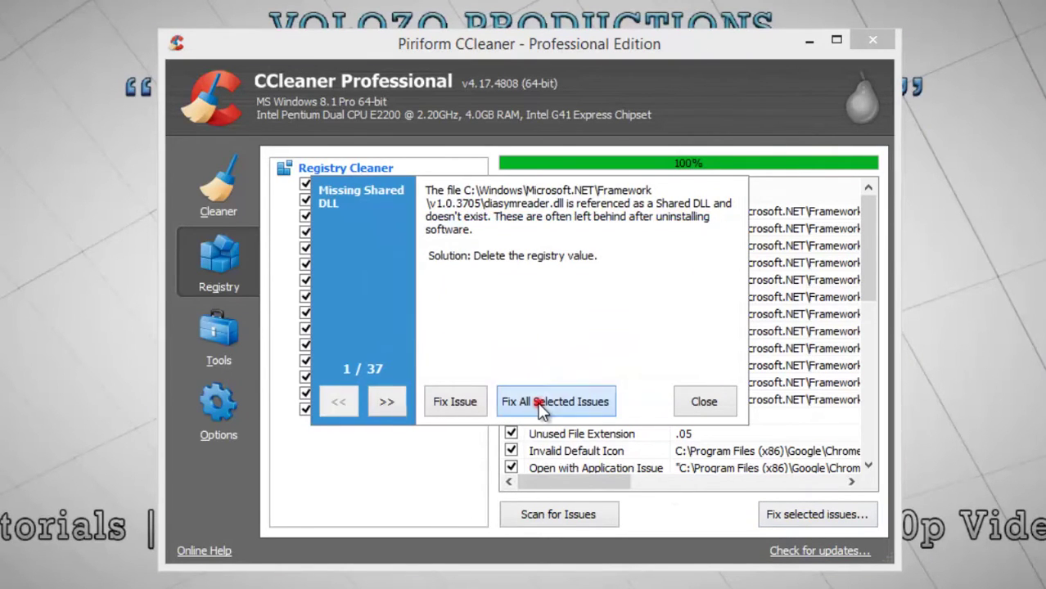
pyautogui.click(728, 409)
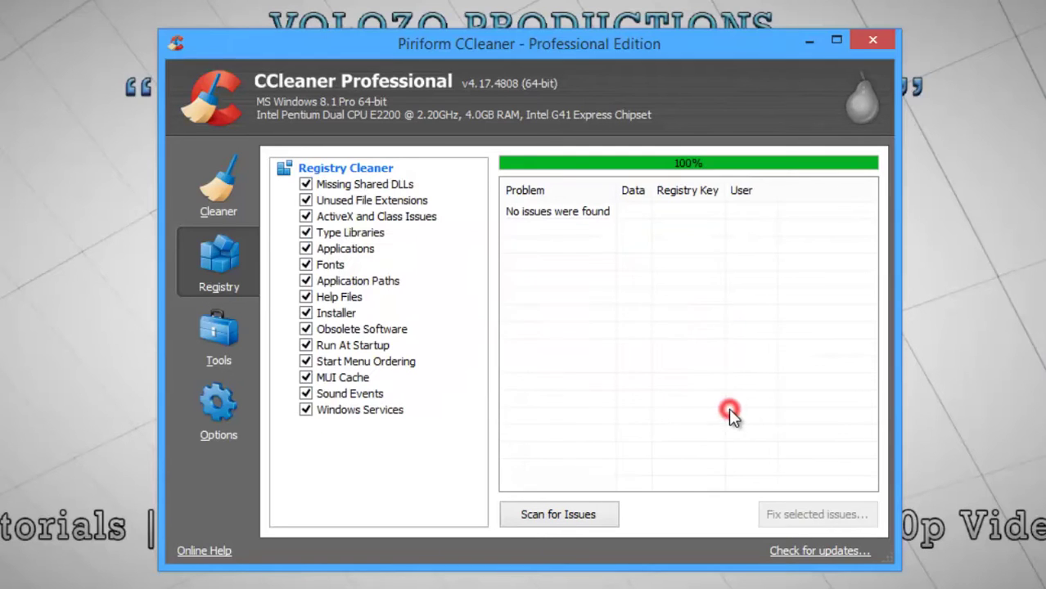
# Step: Uninstall JetBoost from the Tools uninstall list
pyautogui.click(252, 340)
pyautogui.scroll(-2, 745, 279)
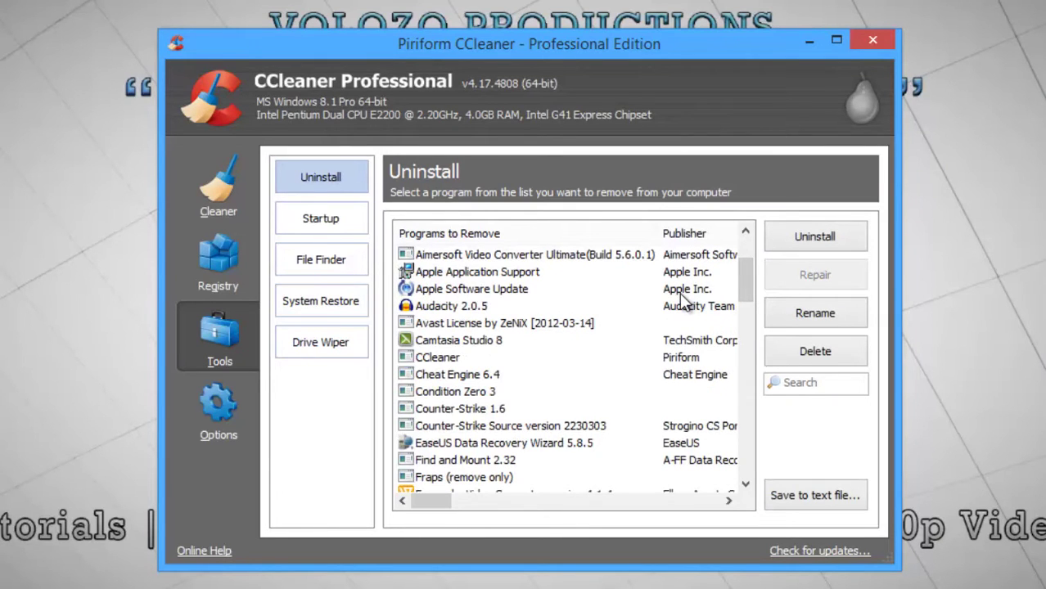
pyautogui.scroll(-2, 741, 309)
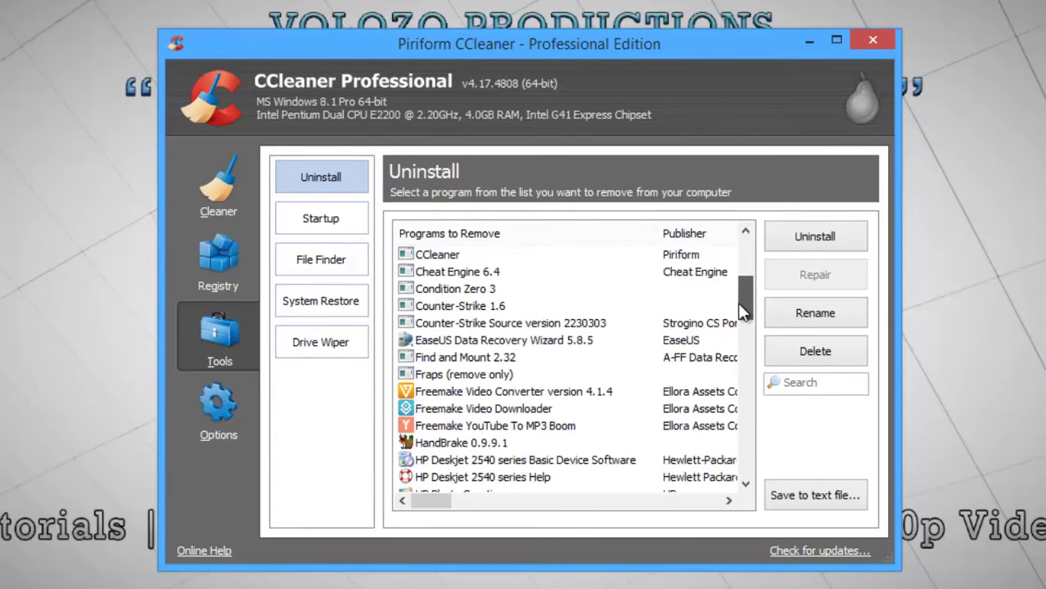
pyautogui.moveTo(739, 303); pyautogui.dragTo(714, 360)
pyautogui.click(687, 357)
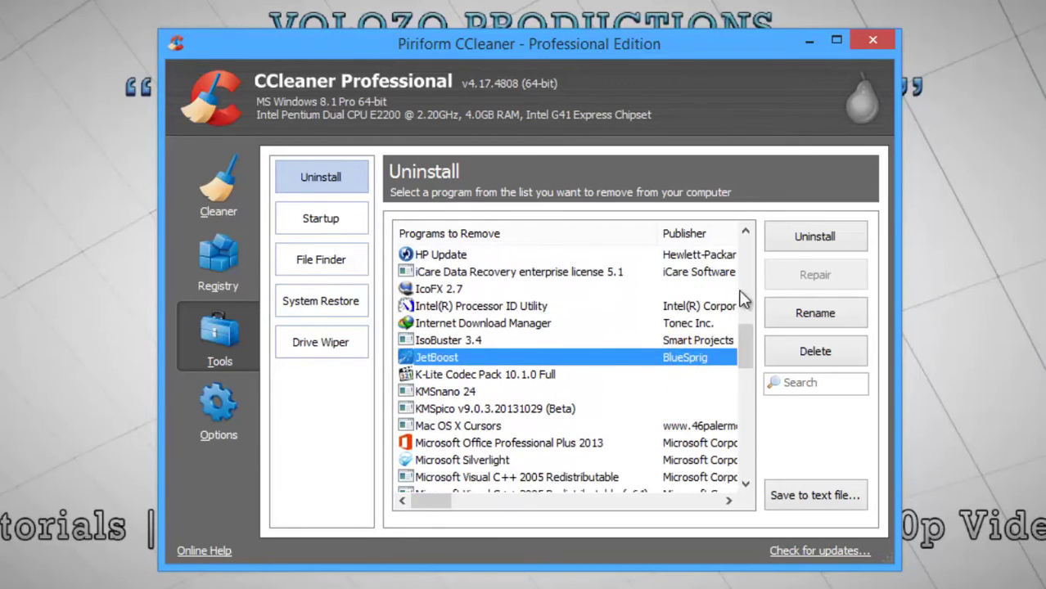
pyautogui.click(788, 237)
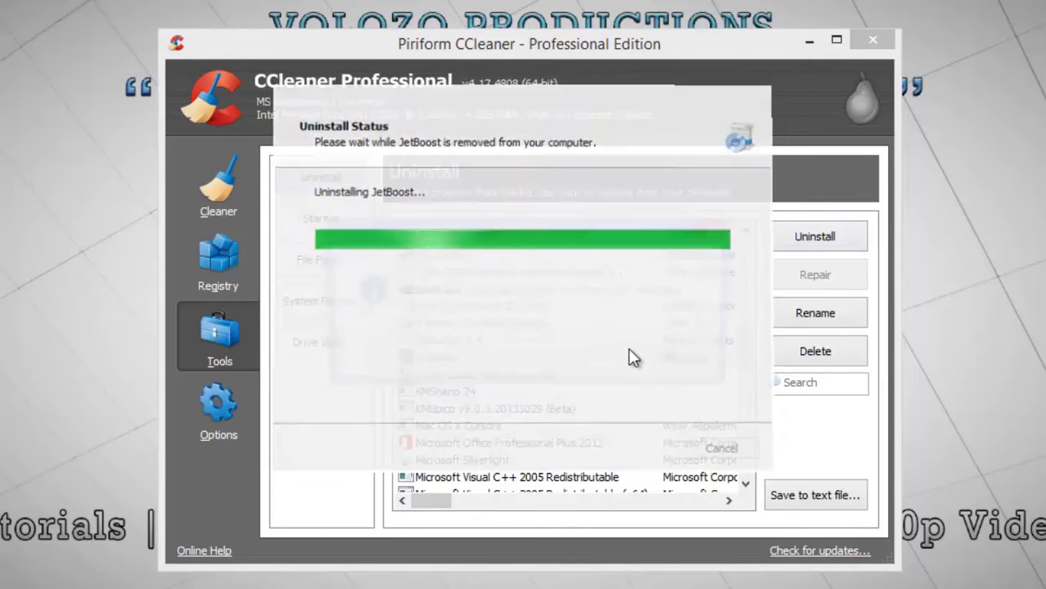
pyautogui.click(654, 357)
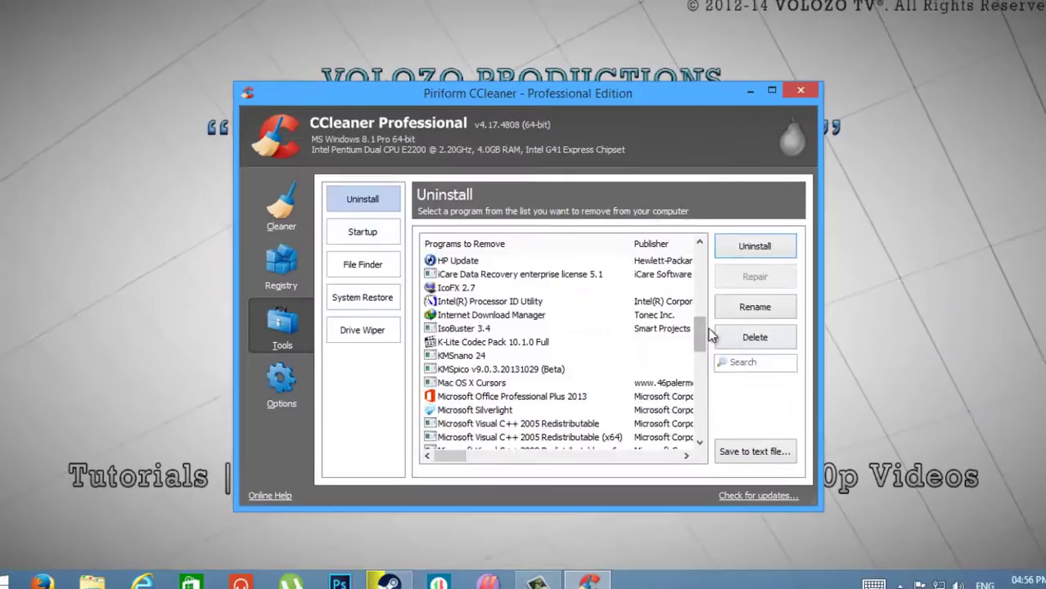
# Step: Dismiss the uninstall success message and close CCleaner
pyautogui.click(321, 218)
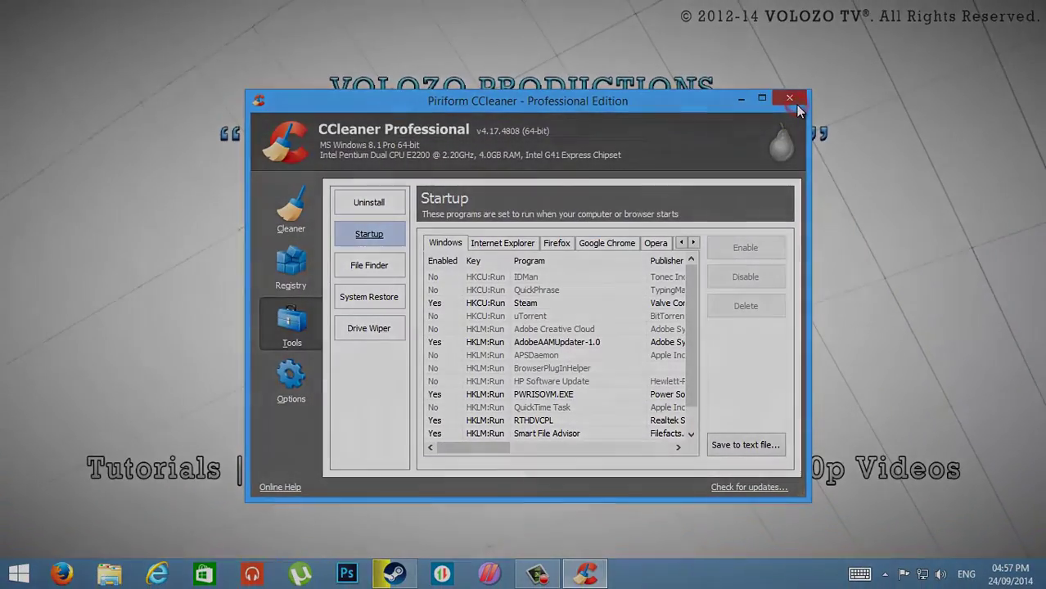
pyautogui.click(790, 99)
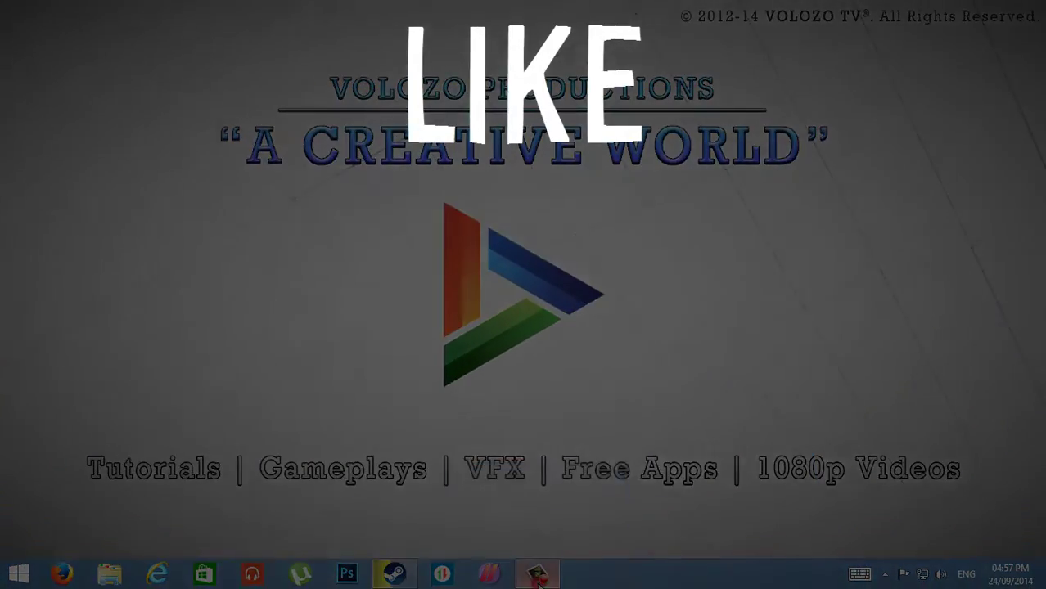
pyautogui.click(538, 577)
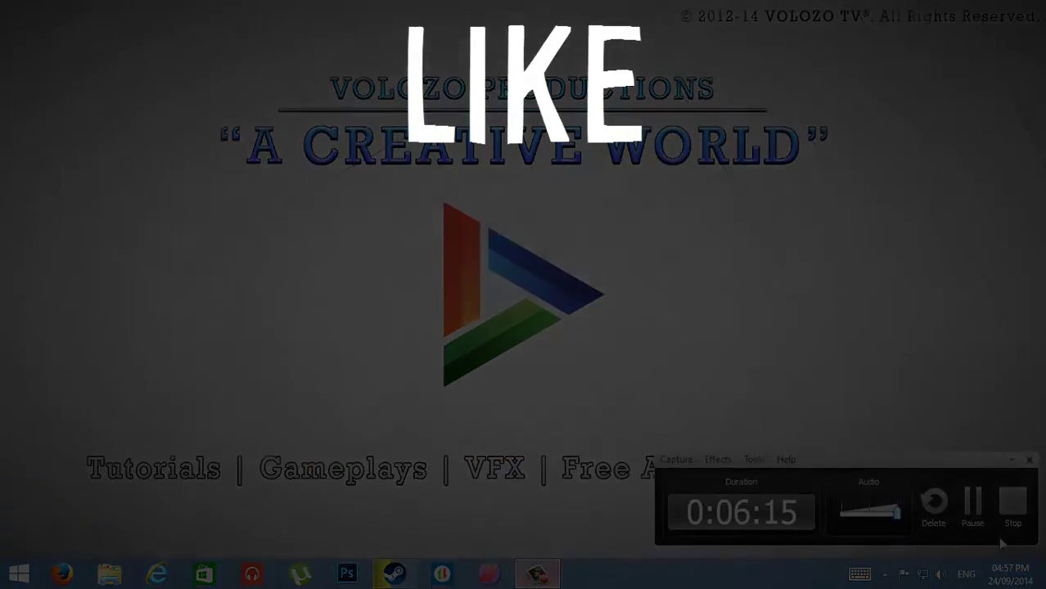